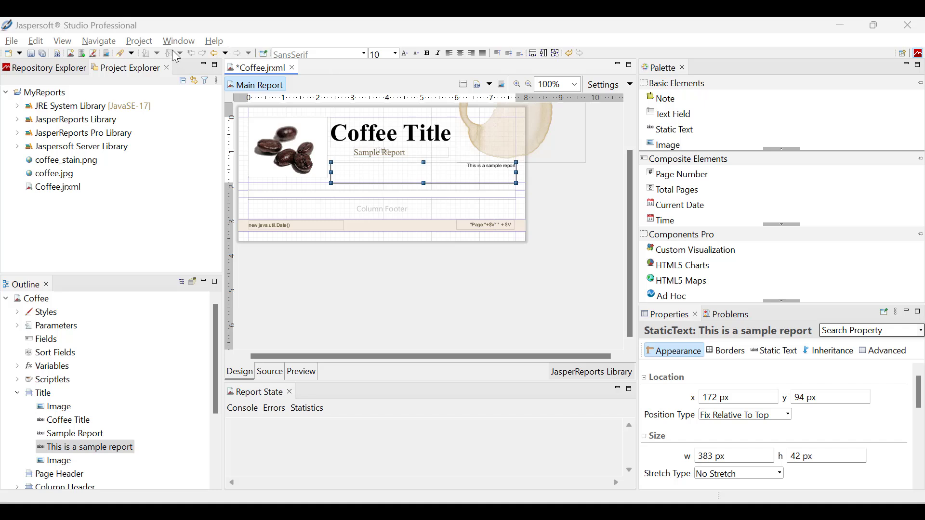
Start a new Jasper Report and choose the Simple Blue template.
click(9, 43)
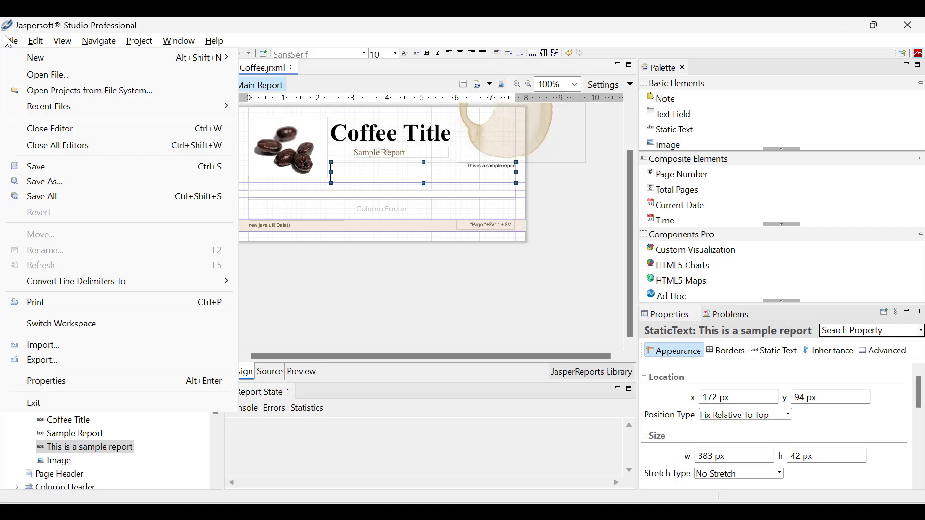
mouse_move(35, 61)
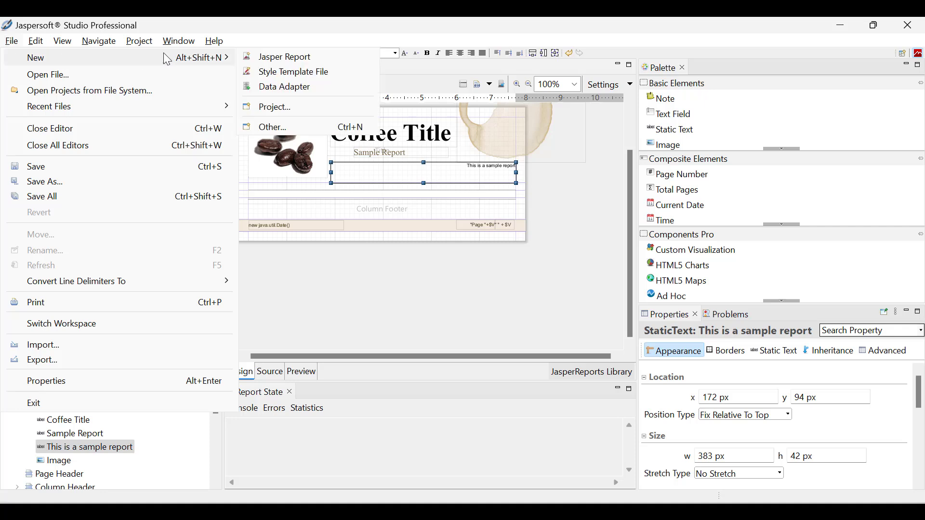
click(299, 61)
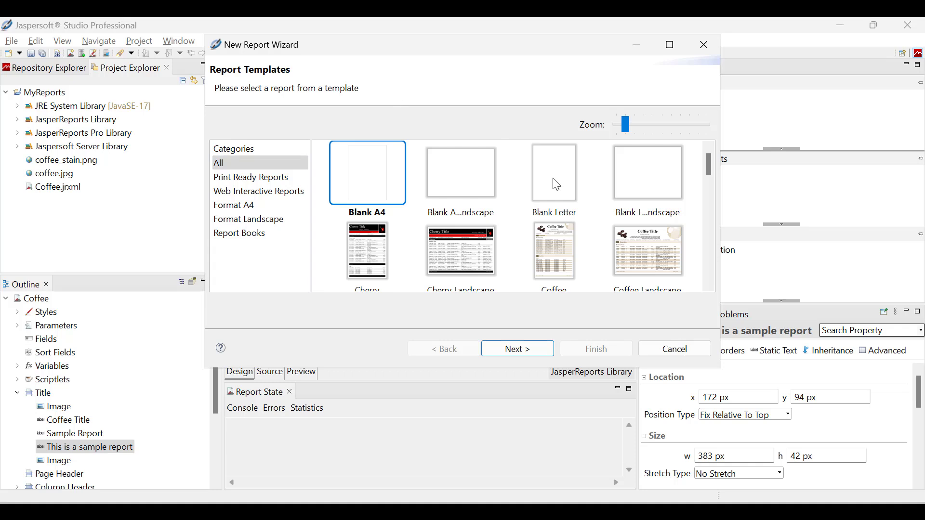
scroll(590, 204, down, 1)
scroll(592, 206, down, 2)
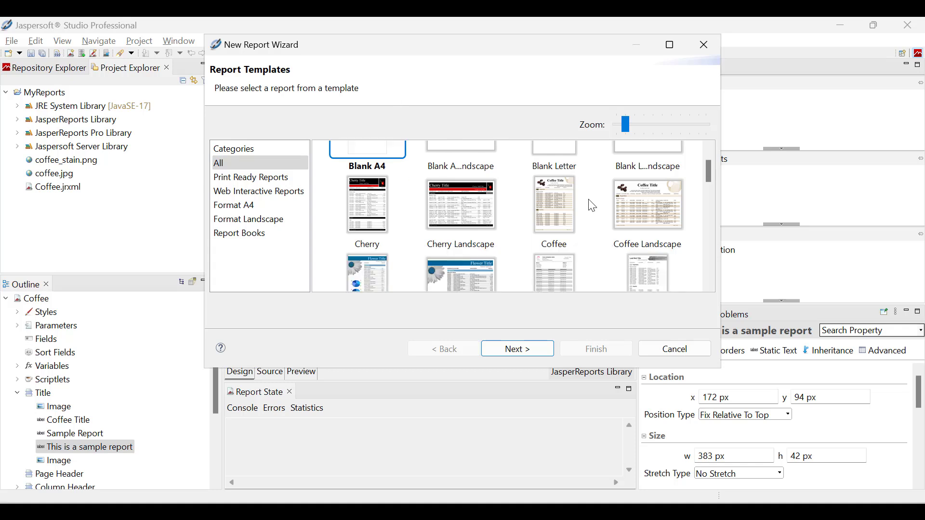
scroll(593, 206, down, 1)
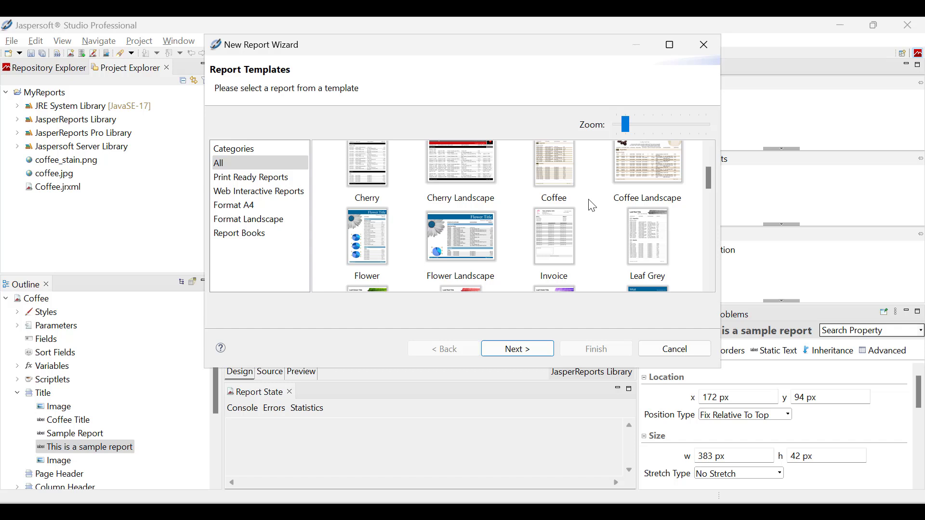
scroll(593, 206, down, 2)
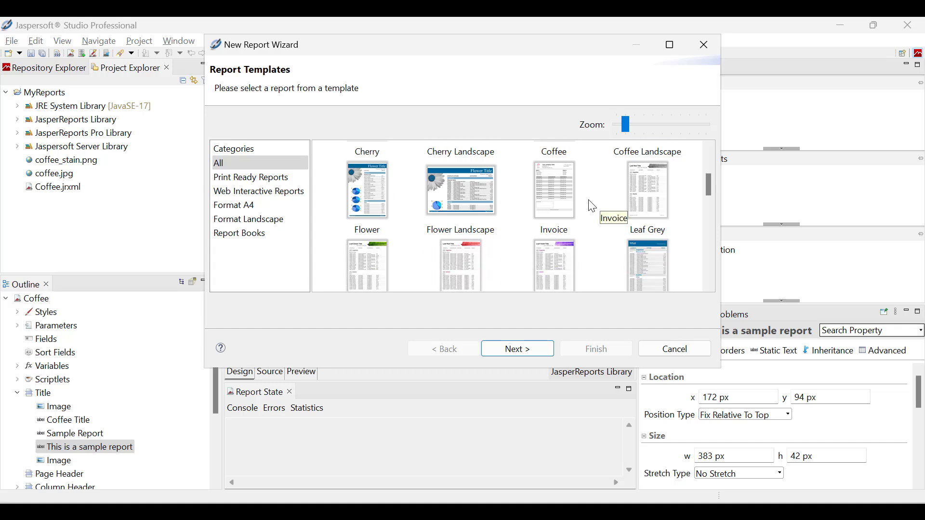
scroll(593, 207, down, 1)
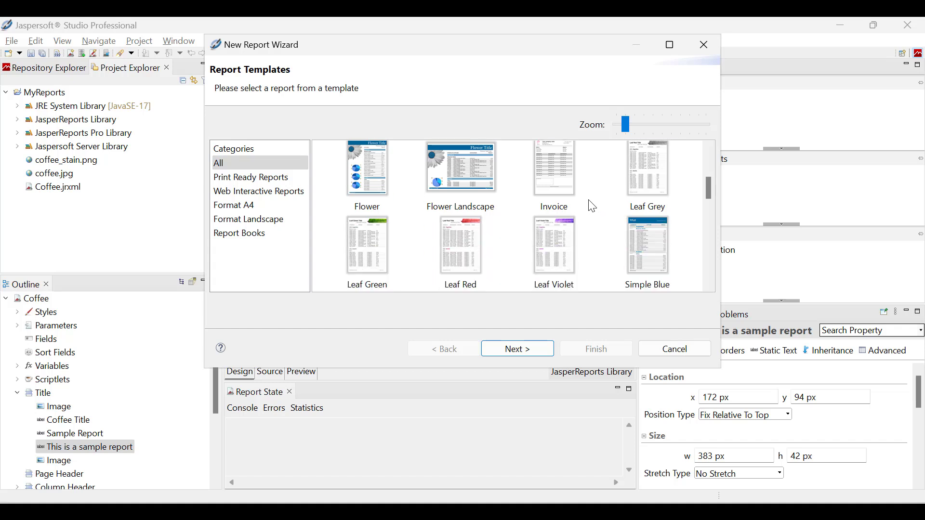
click(642, 253)
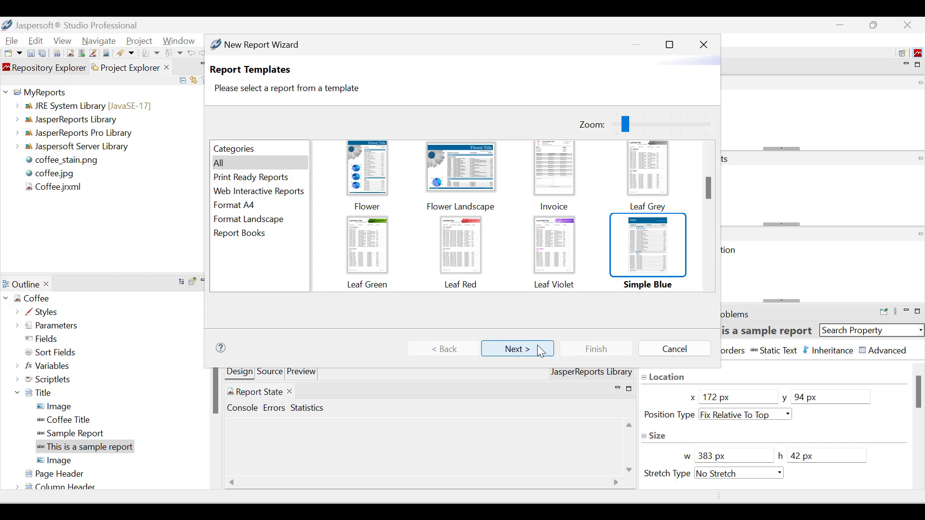
Name the report file MyFirstReport.jrxml in the MyReports folder.
click(525, 353)
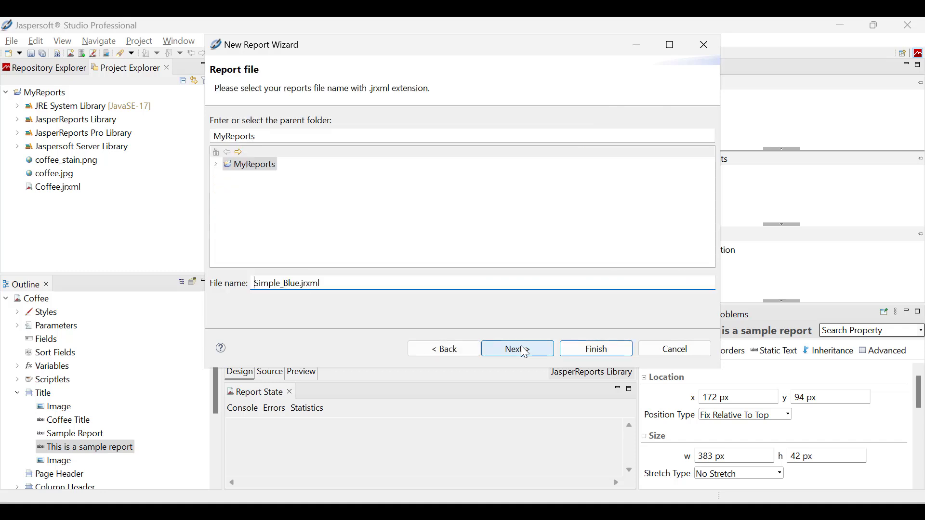
drag(300, 283, 254, 283)
text(MyFirs)
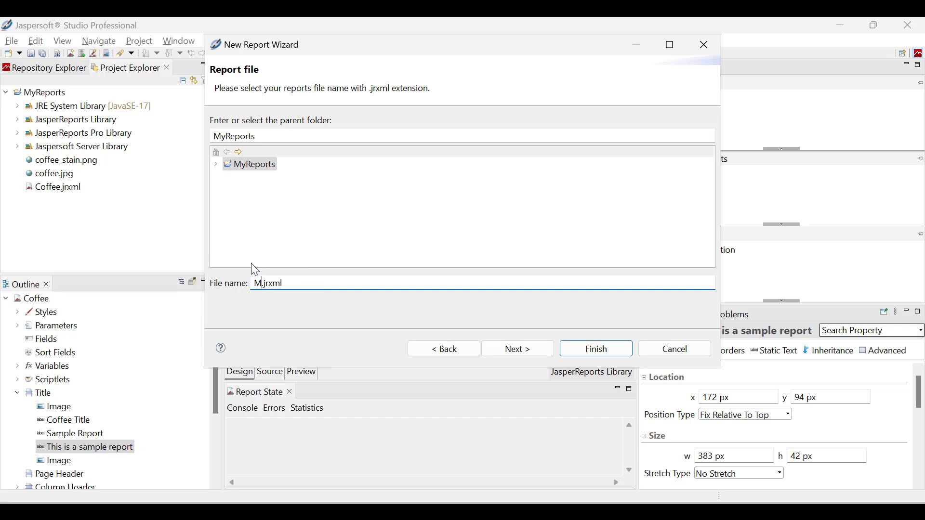
text(tReport)
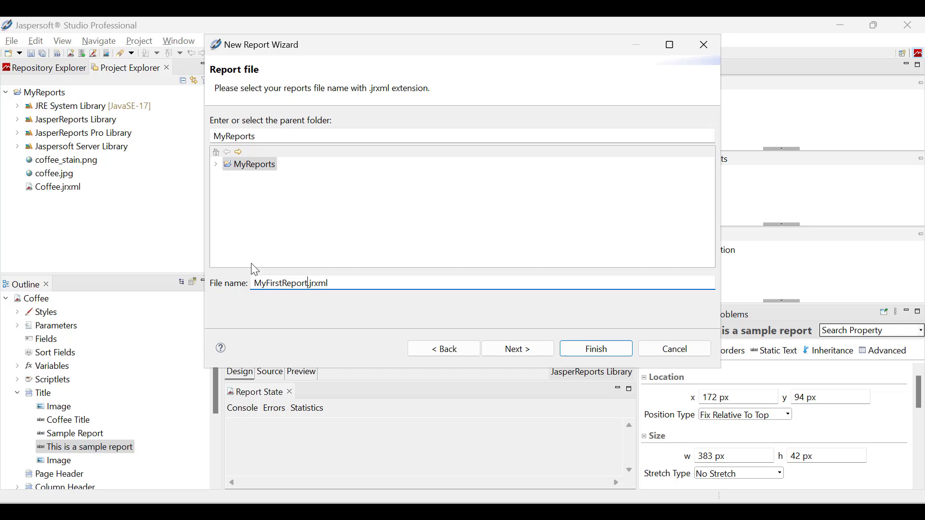
Use the Sample DB database connection as the report's data adapter.
click(502, 348)
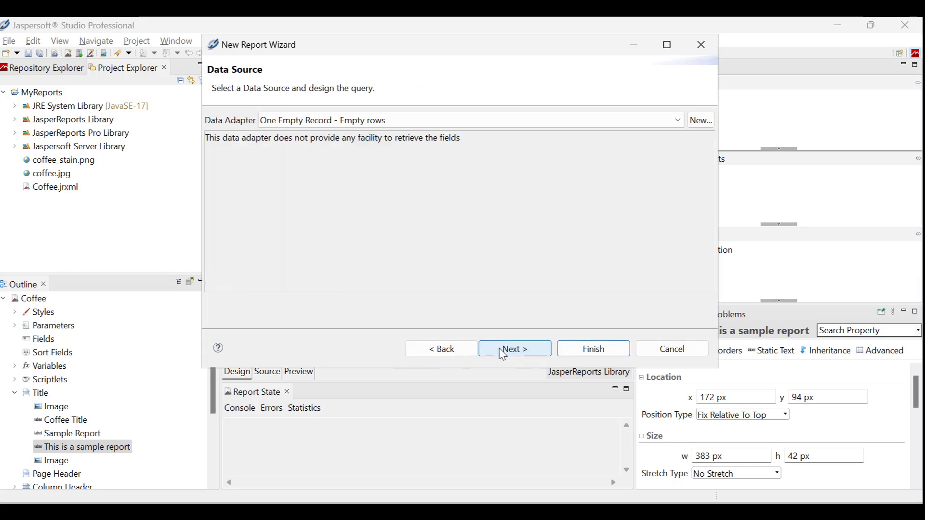
click(682, 123)
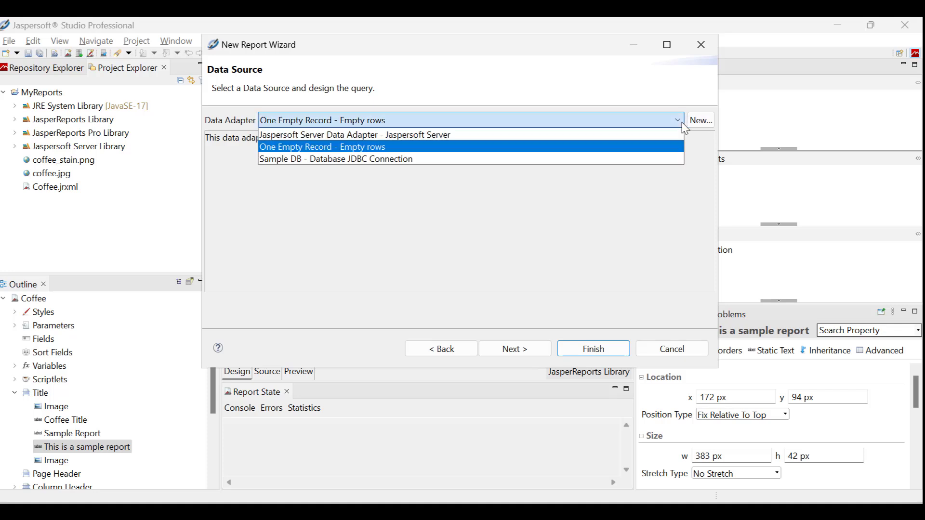
click(653, 161)
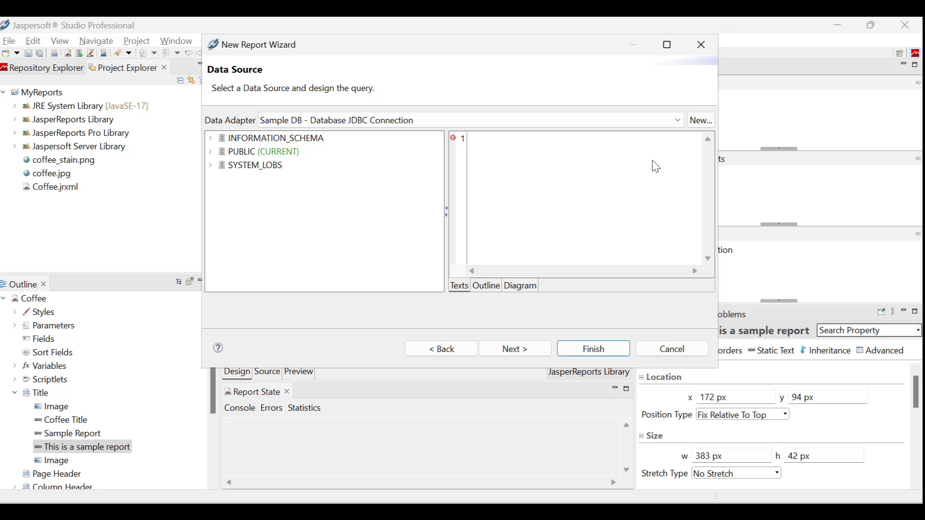
Write the query Select * from "ORDERS" using the ORDERS table from PUBLIC.
click(211, 153)
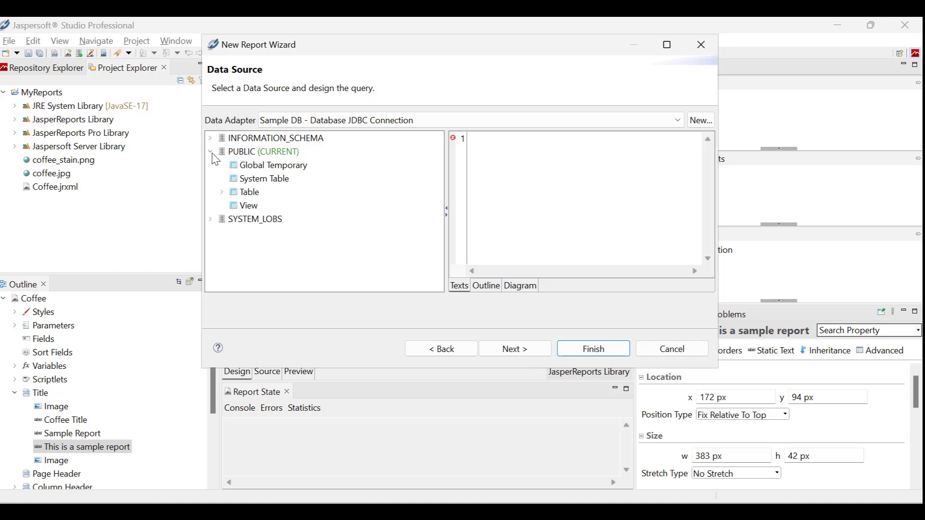
click(222, 193)
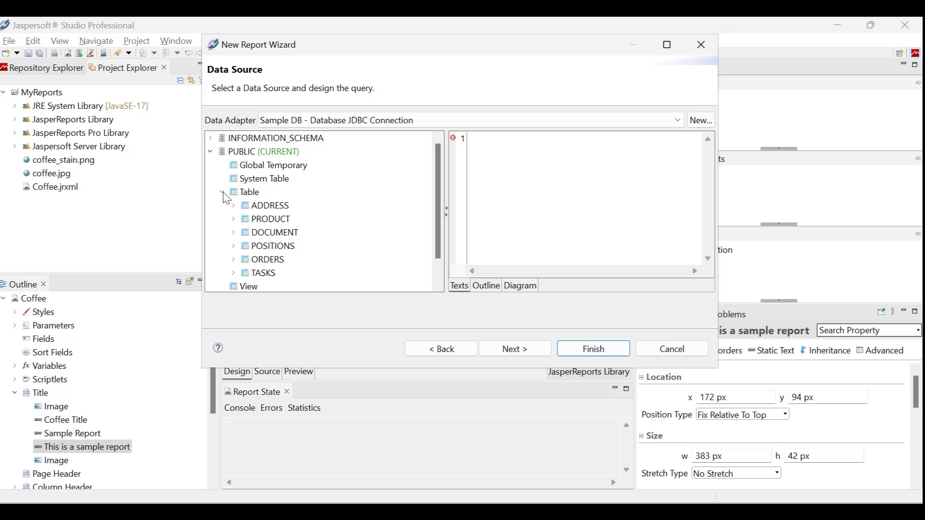
click(266, 260)
click(503, 144)
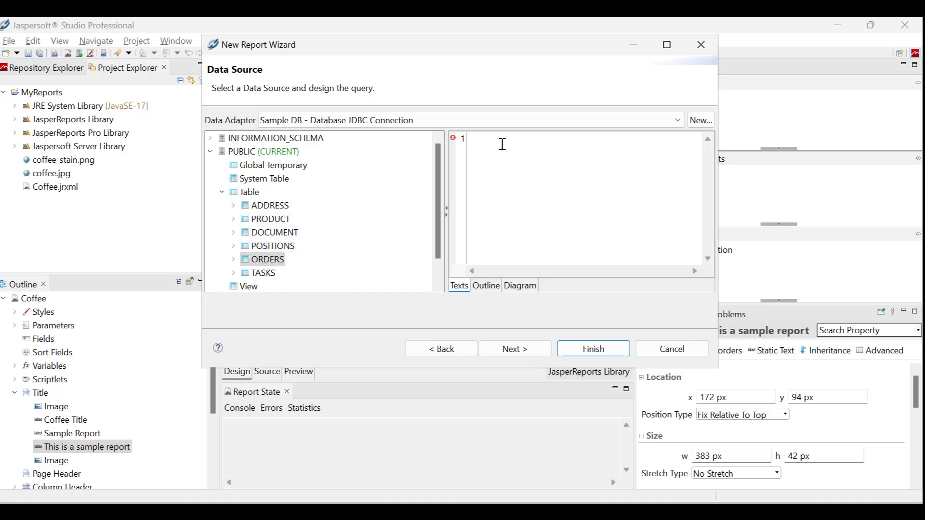
text(Select )
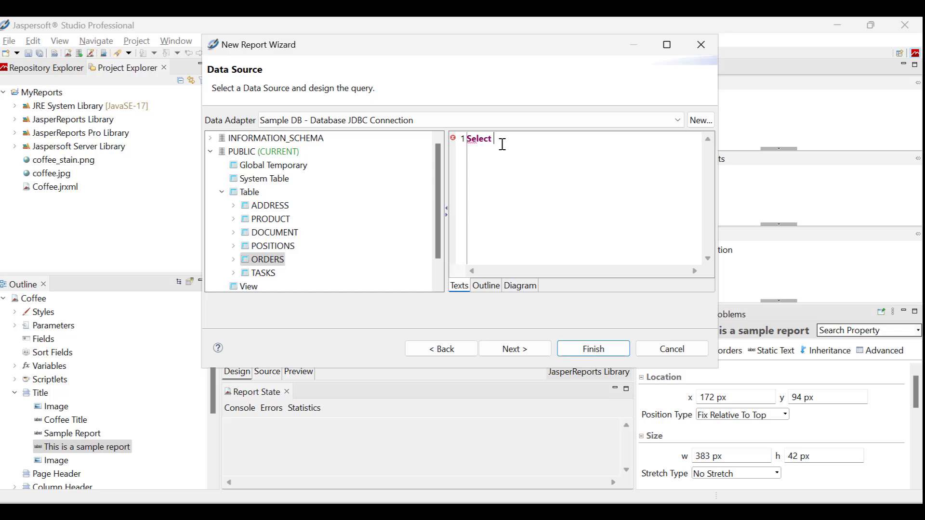
text(* from)
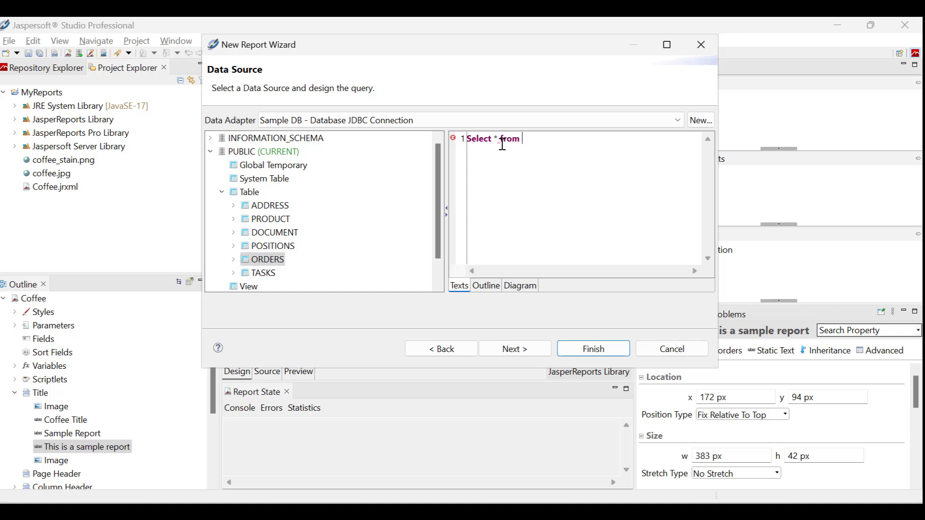
drag(268, 260, 535, 149)
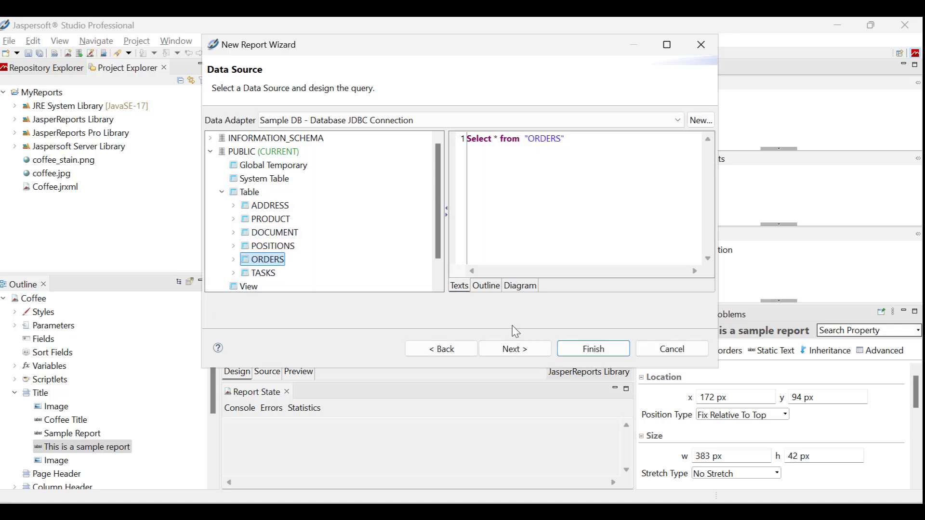
Add ORDERID, EMPLOYEEID, FREIGHT and SHIPNAME to the report fields.
click(512, 349)
click(260, 136)
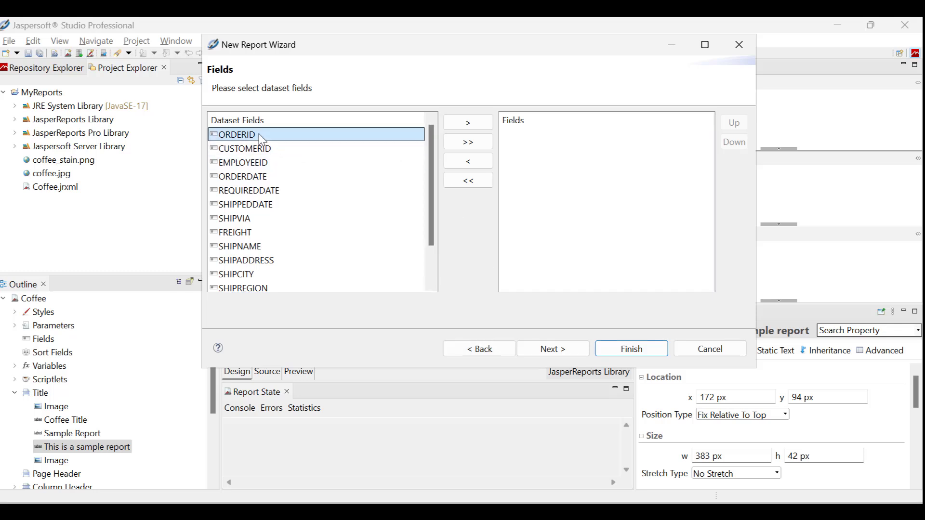
click(477, 127)
click(243, 148)
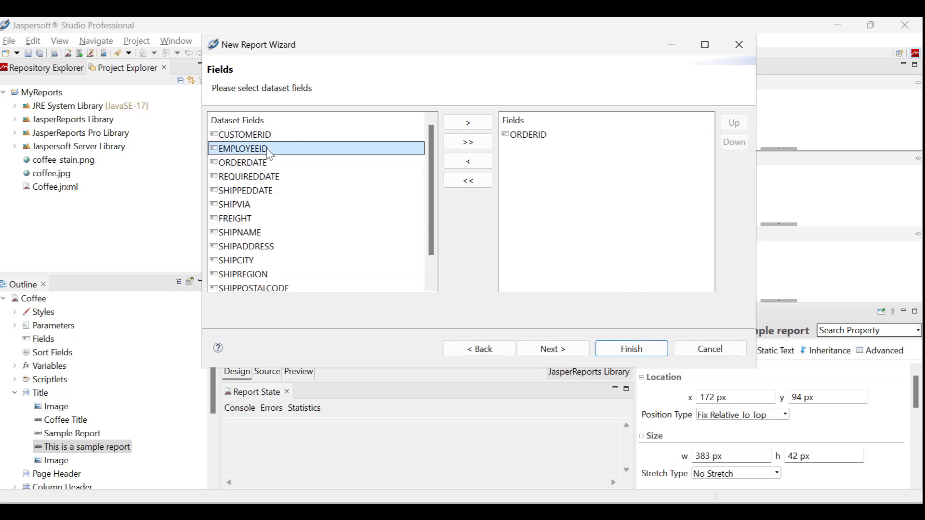
click(468, 122)
click(236, 205)
click(468, 123)
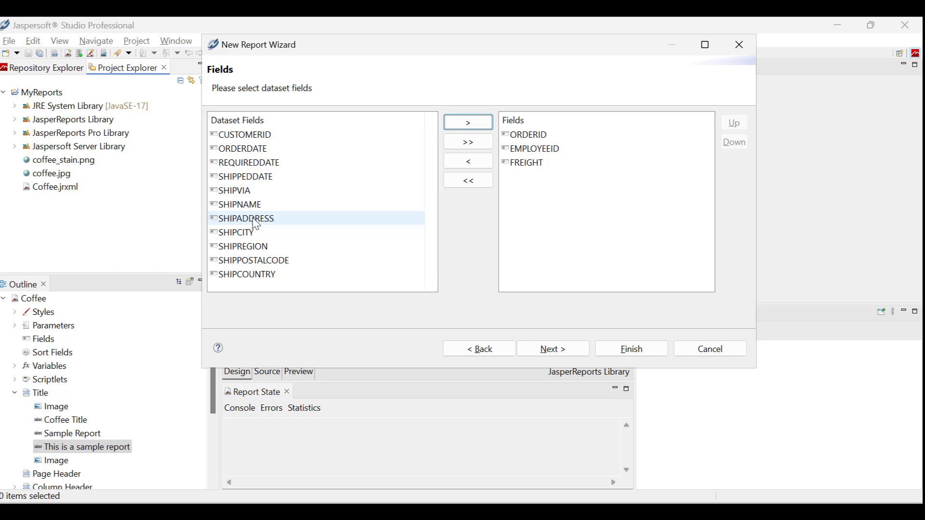
click(241, 204)
click(468, 123)
Add SHIPADDRESS, SHIPCITY and SHIPCOUNTRY to the report fields.
click(272, 207)
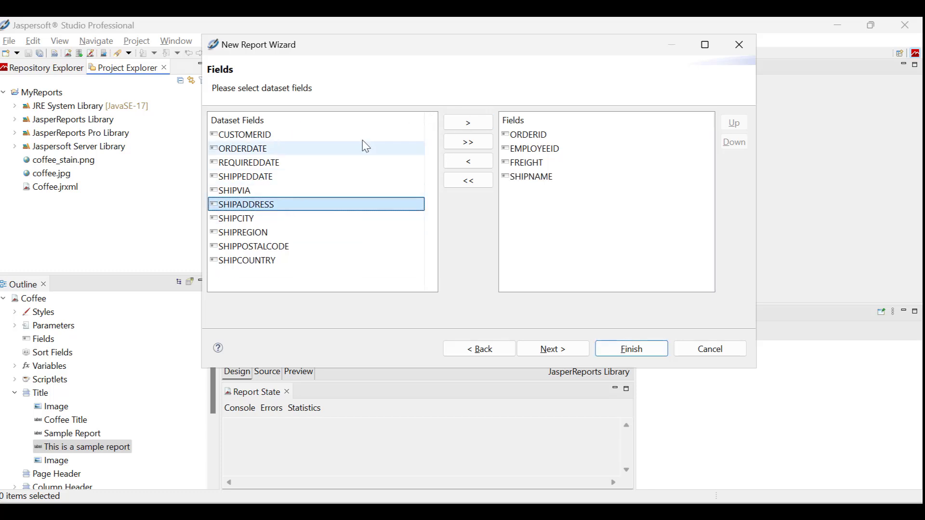
click(467, 123)
click(262, 206)
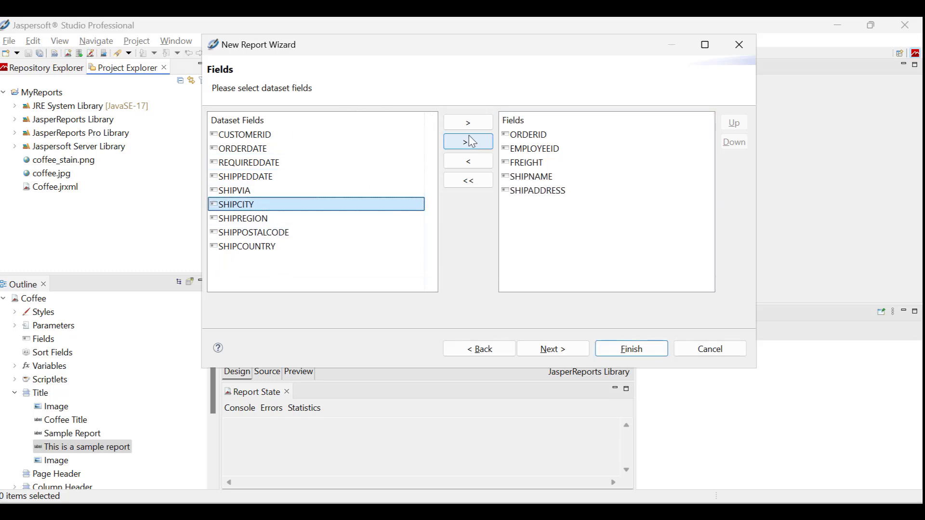
click(467, 123)
click(284, 232)
click(479, 129)
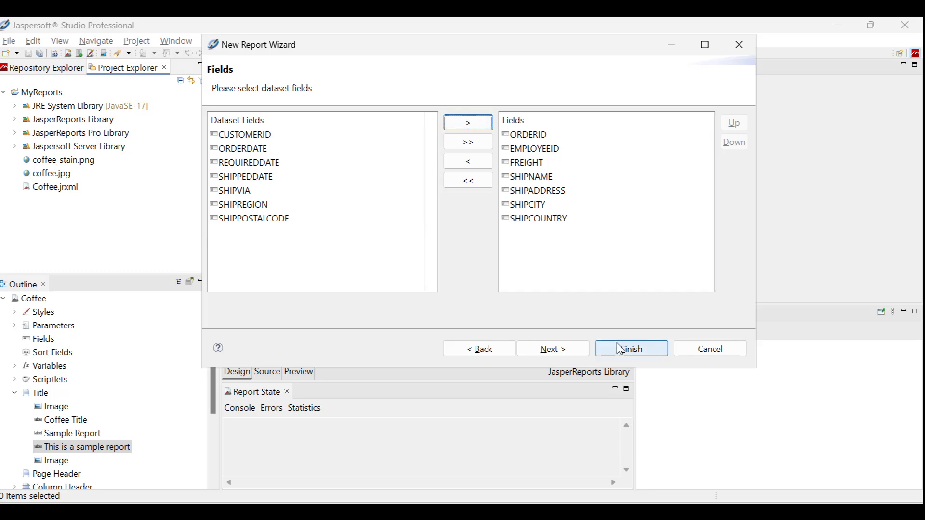
Finish the wizard so MyFirstReport.jrxml opens with seven ORDERS columns.
click(630, 350)
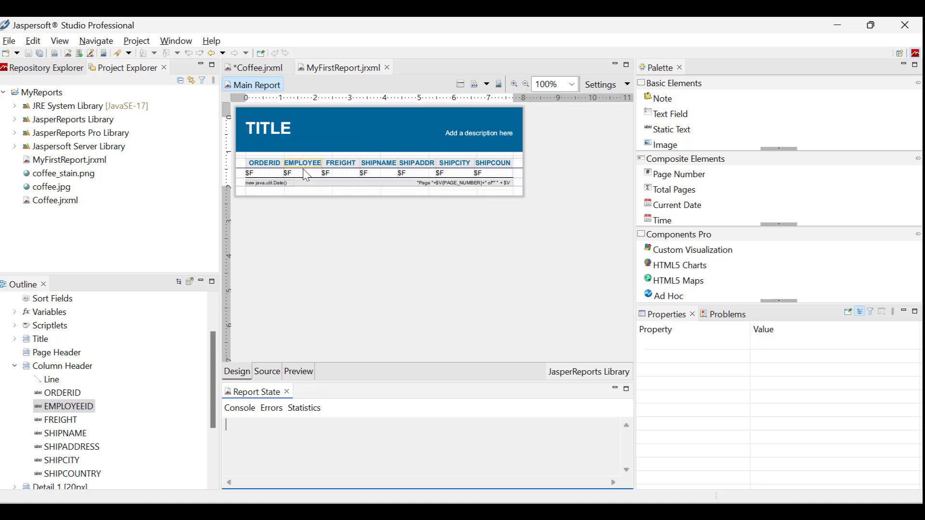
Select the EMPLOYEEID header and its data field and bring up their context menu.
click(304, 169)
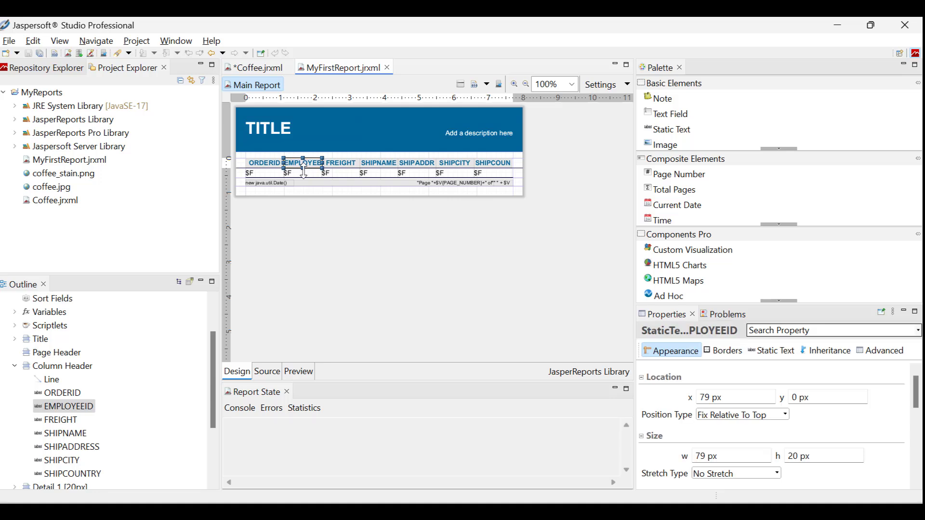
shift+click(305, 175)
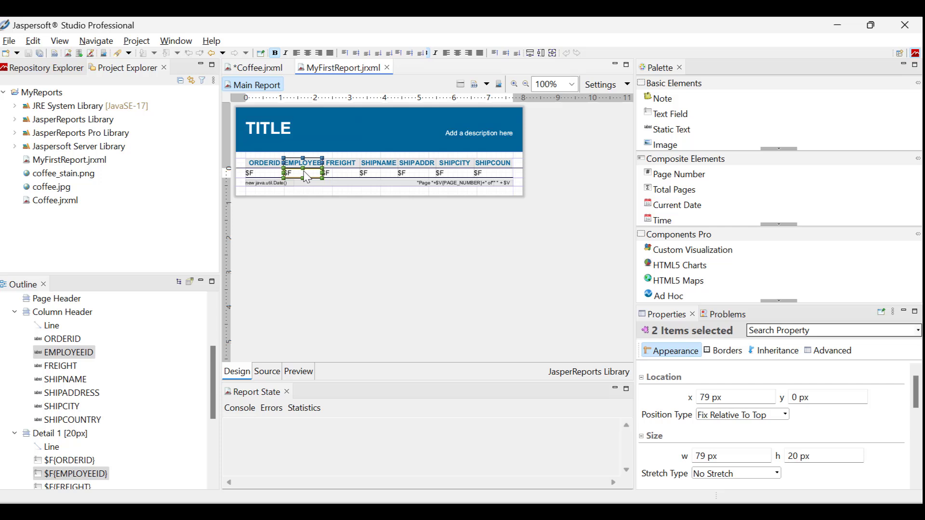
right_click(306, 176)
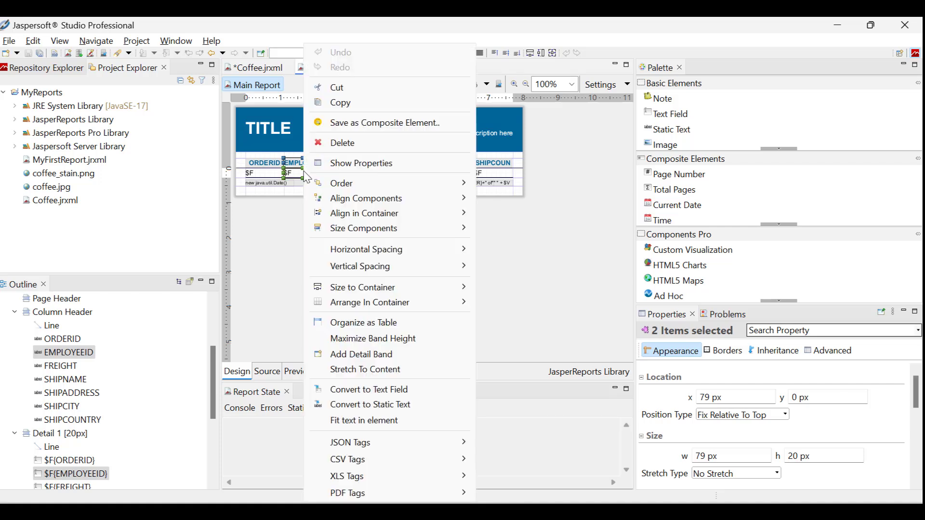
Delete the EMPLOYEEID column and move the FREIGHT header and field beside ORDERID.
click(359, 145)
click(342, 163)
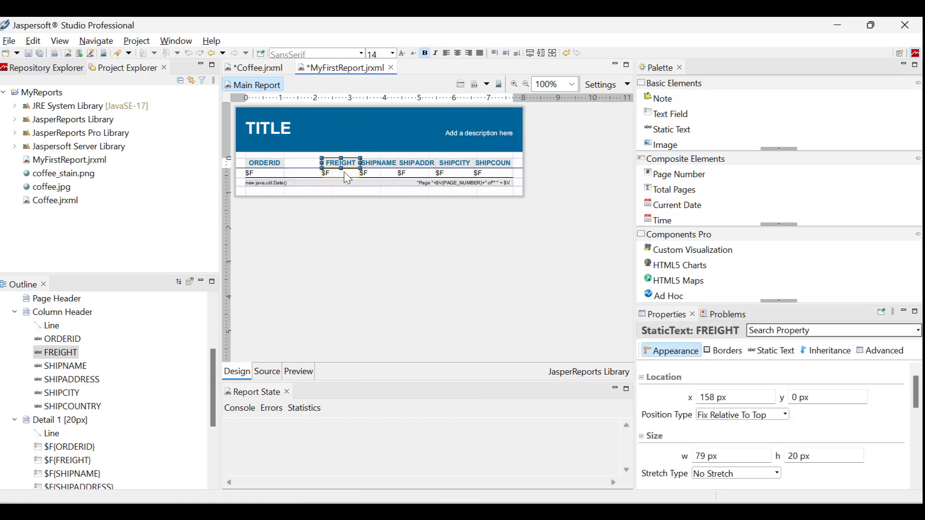
shift+click(346, 177)
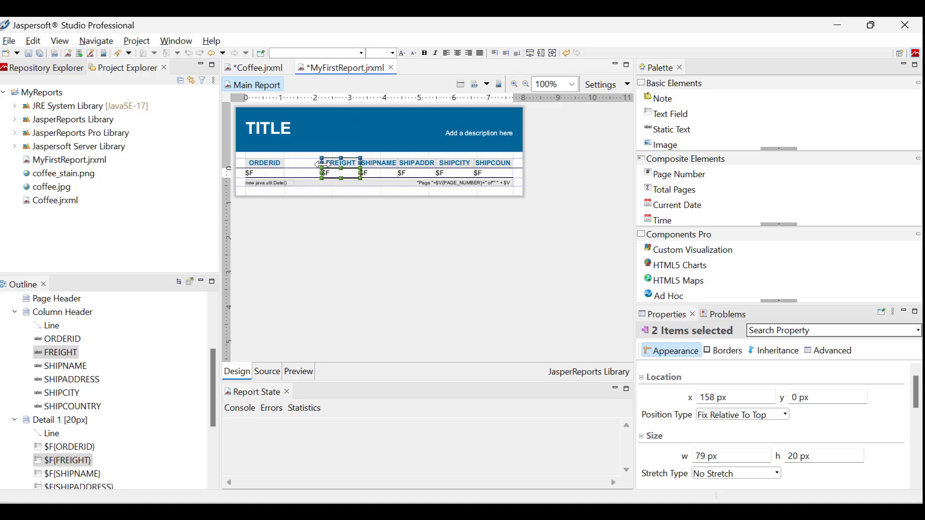
drag(323, 164, 288, 164)
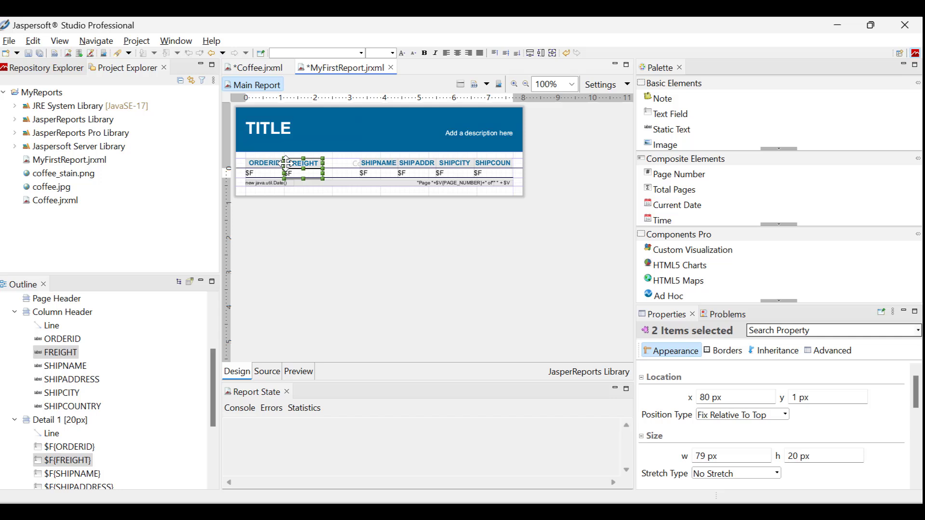
Widen the SHIPNAME header and field leftward into the freed space.
click(381, 164)
shift+click(378, 172)
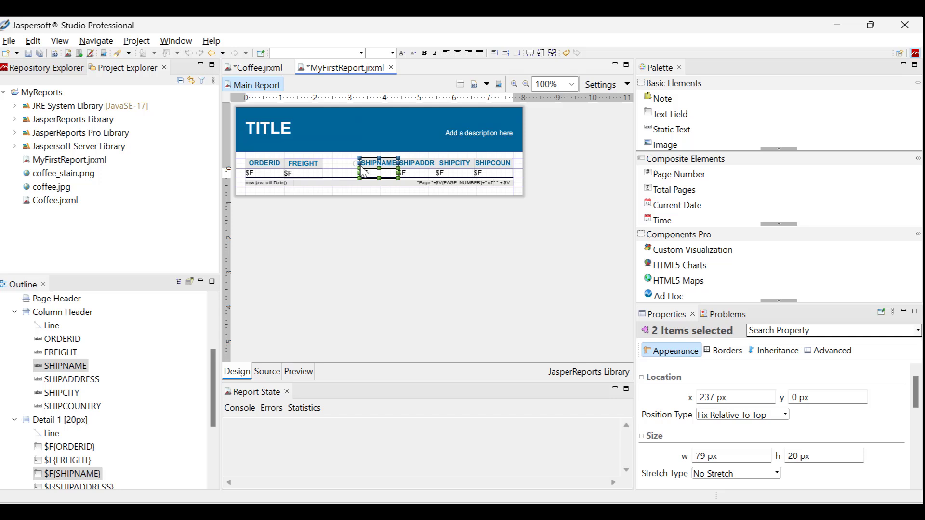
drag(360, 164, 322, 163)
click(398, 224)
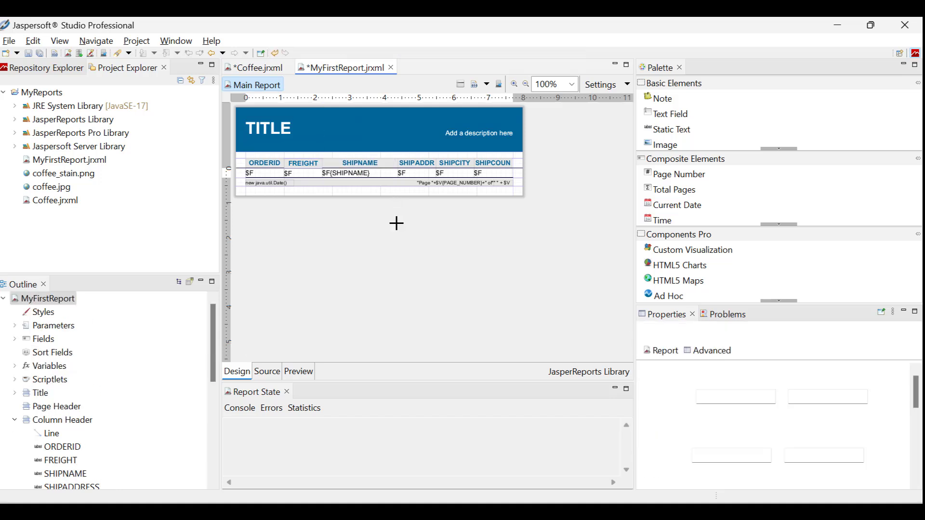
click(305, 174)
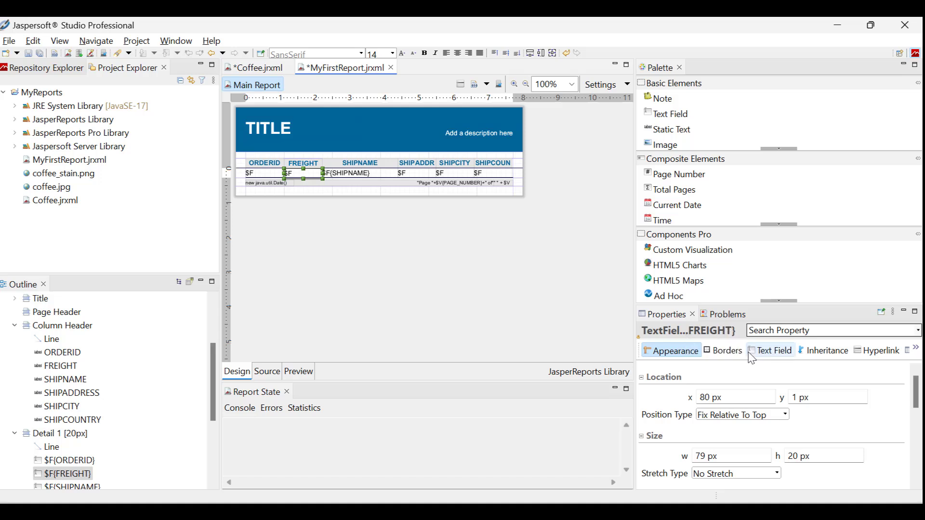
Open the Expression Editor for the $F{FREIGHT} detail field.
click(774, 351)
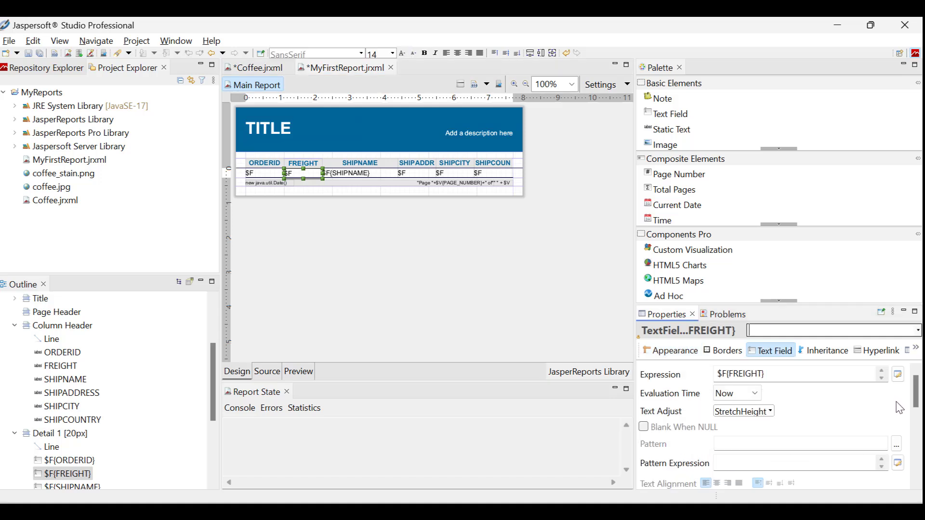
click(899, 376)
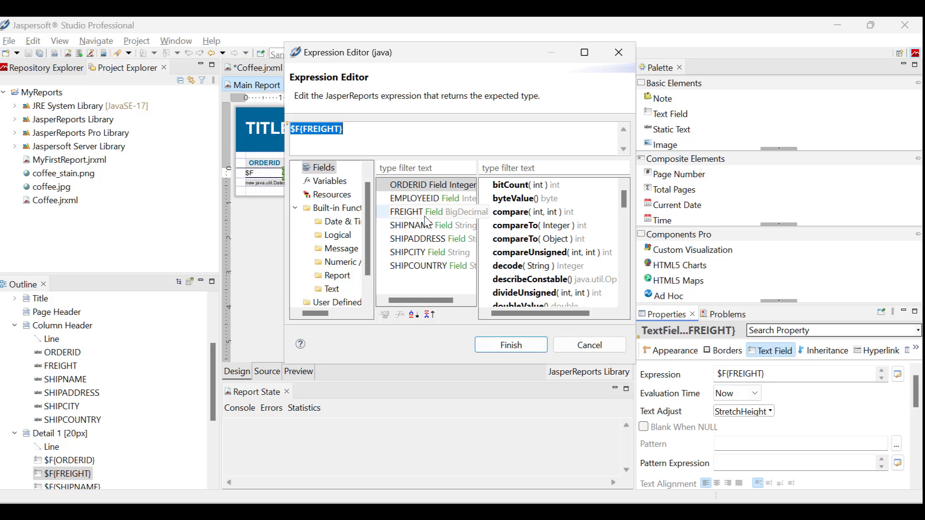
Change the FREIGHT field expression to $F{FREIGHT}.intValue() + "kg".
click(409, 214)
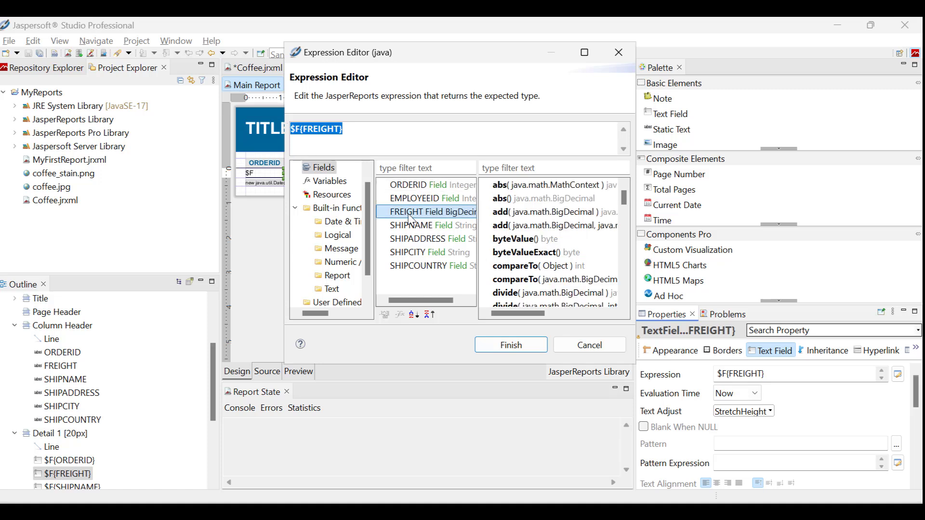
scroll(540, 250, down, 3)
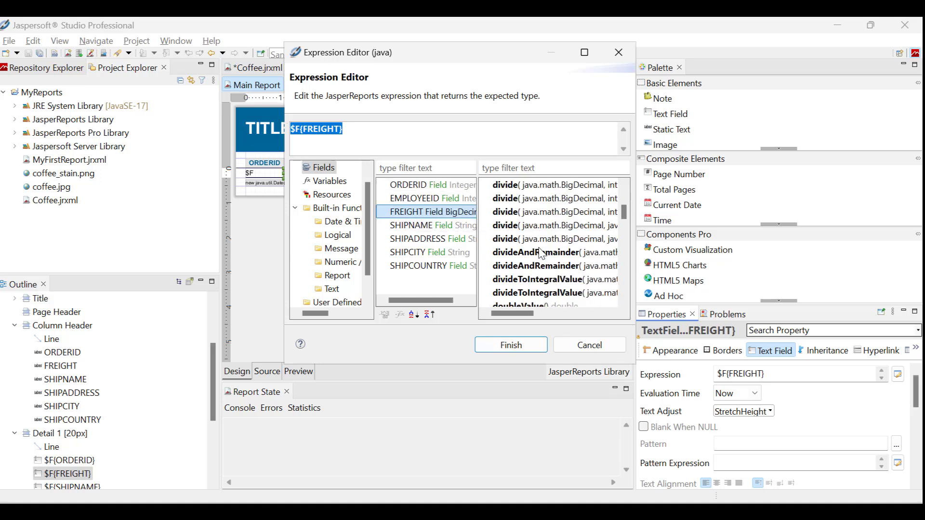
scroll(541, 254, down, 3)
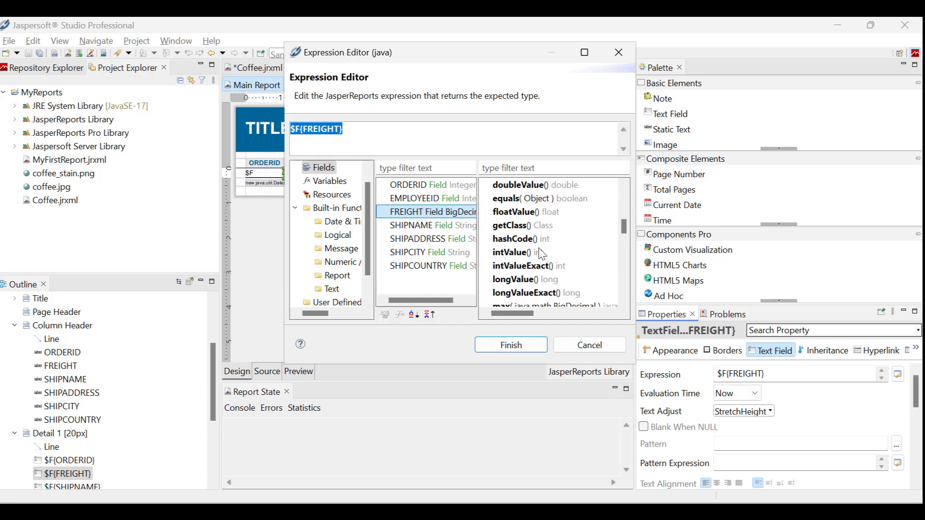
double_click(539, 253)
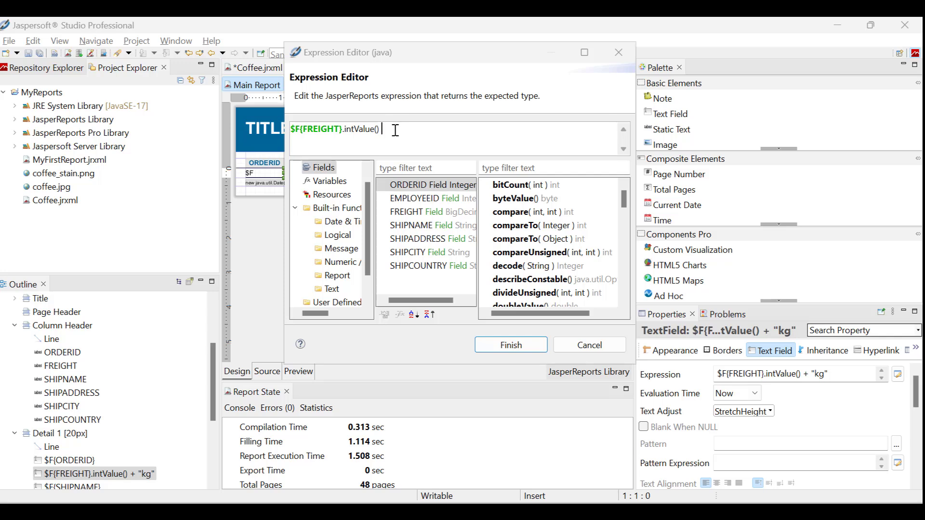
text(+ )
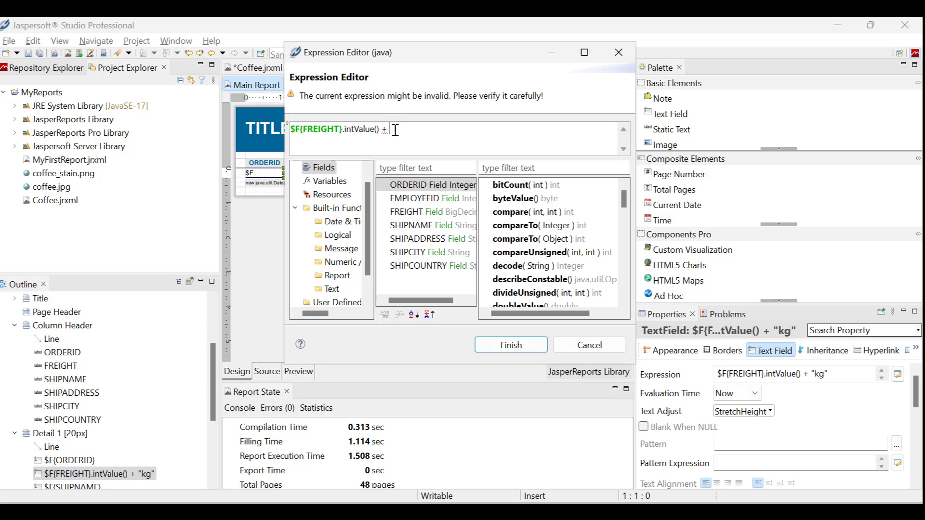
text("kg")
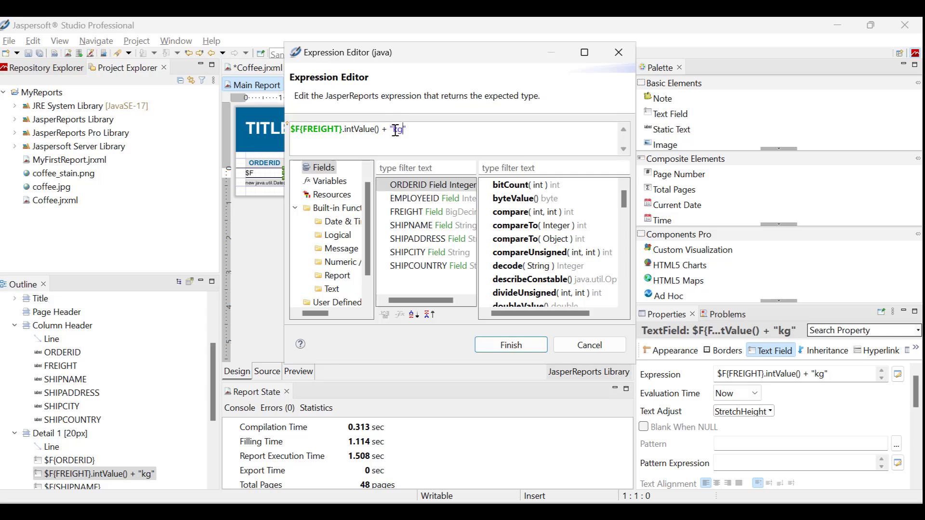
click(516, 345)
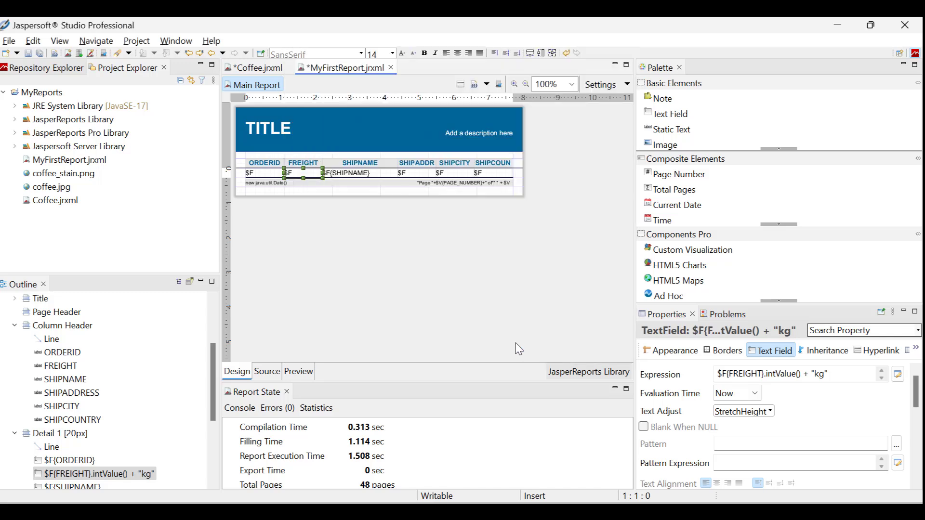
Rename the ORDERID, FREIGHT and SHIPNAME headers to Order ID, Weight and Ship Name.
click(273, 166)
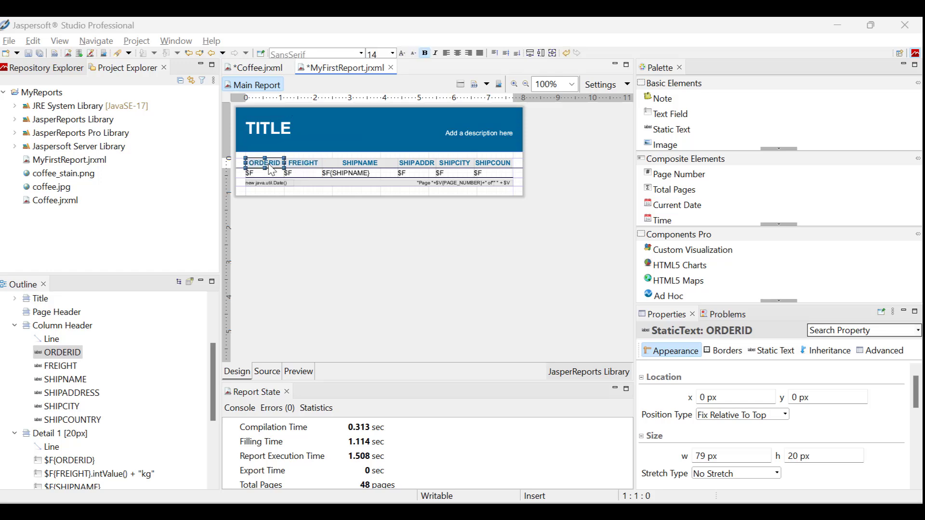
double_click(271, 167)
text(Order ID)
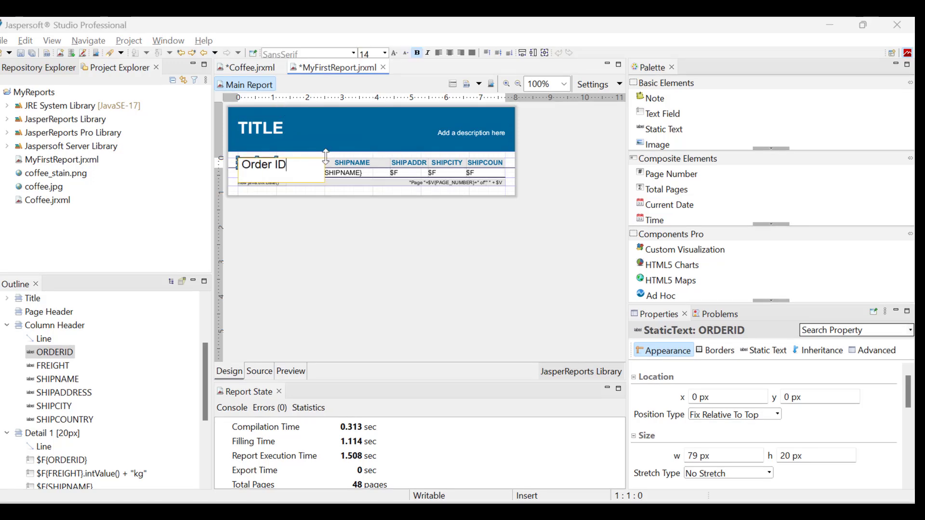
click(299, 162)
double_click(299, 162)
text(Weight)
click(351, 168)
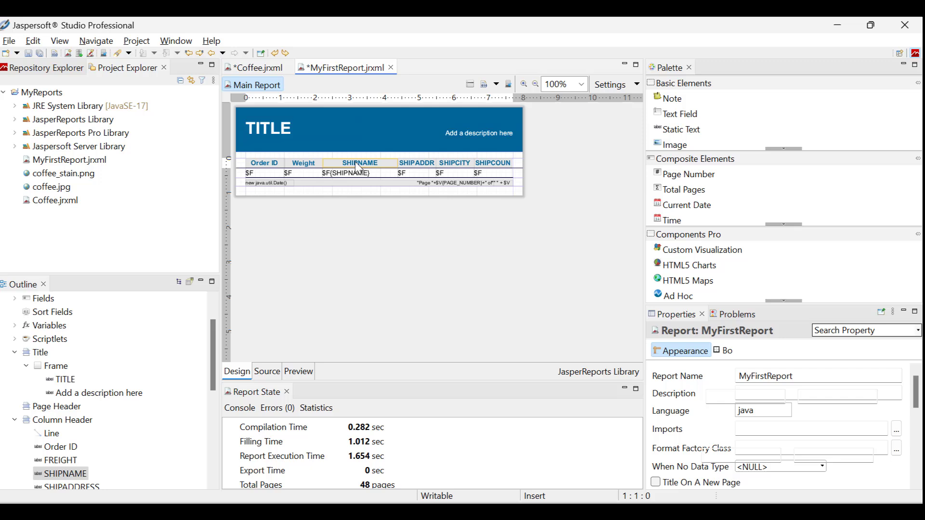
double_click(358, 168)
text(Ship Name)
key(Return)
Rename the SHIPADDRESS, SHIPCITY and SHIPCOUNTRY headers to Address, City and Country.
double_click(416, 163)
text(Address)
key(Return)
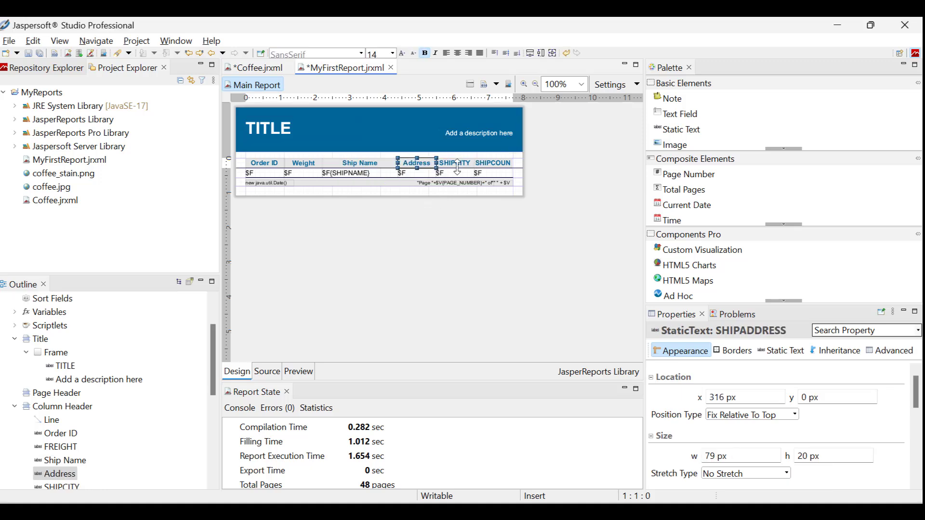
double_click(455, 163)
text(City)
key(Return)
double_click(493, 164)
text(Country)
key(Return)
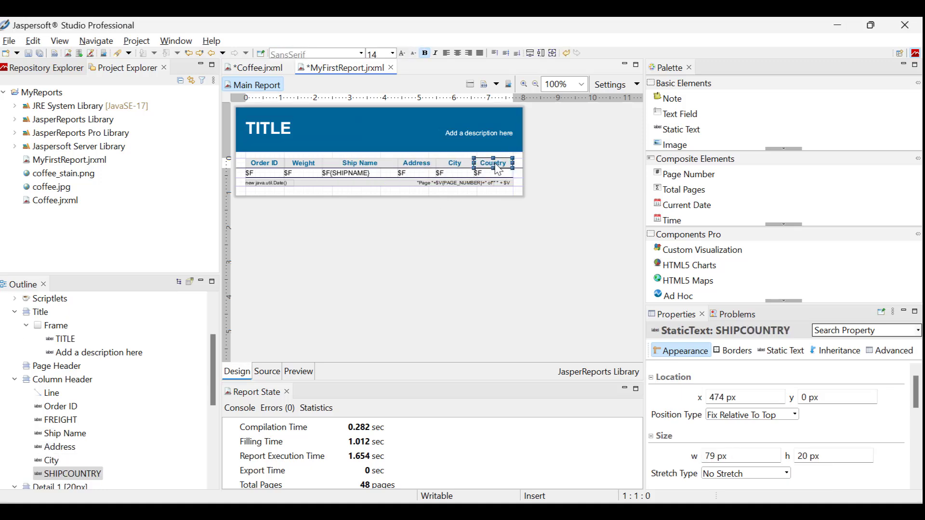
Retitle the report 'Order Report' with the description 'This is my first report'.
double_click(277, 127)
text(Order )
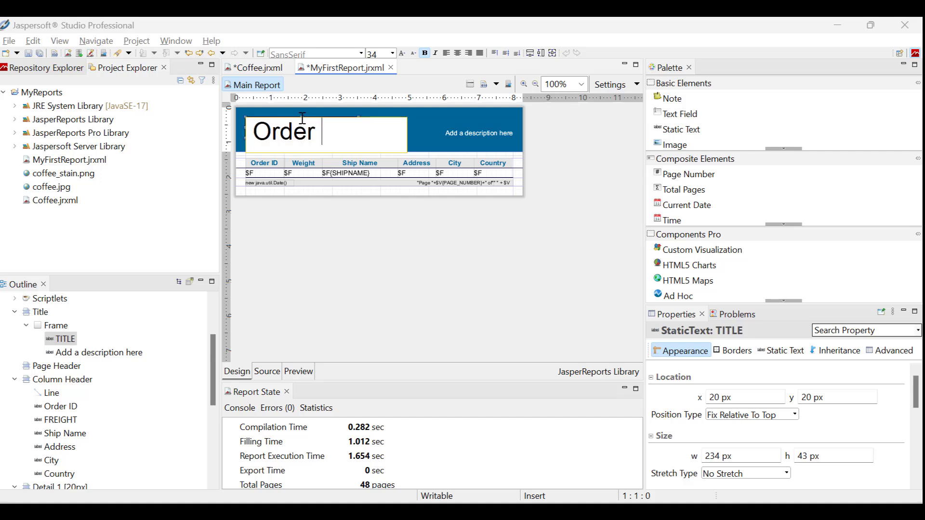
text(Report)
double_click(480, 132)
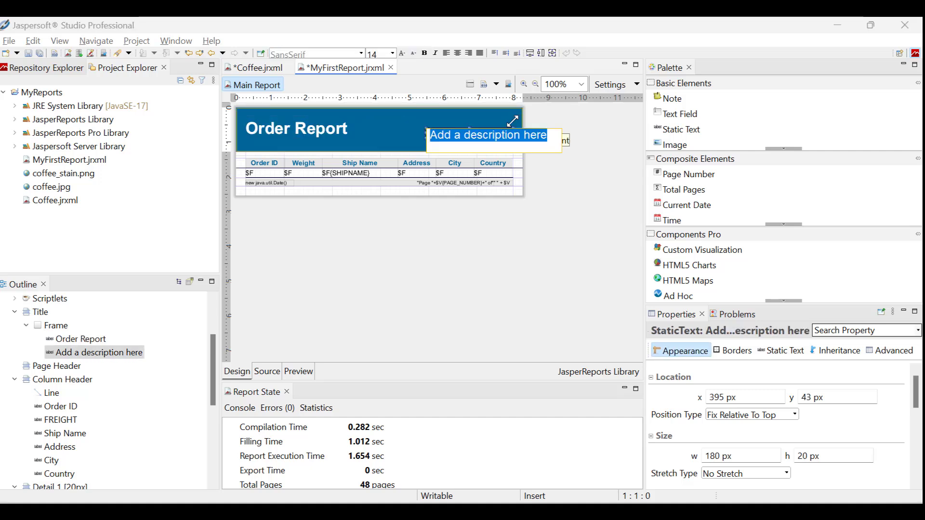
text(This is my first rep)
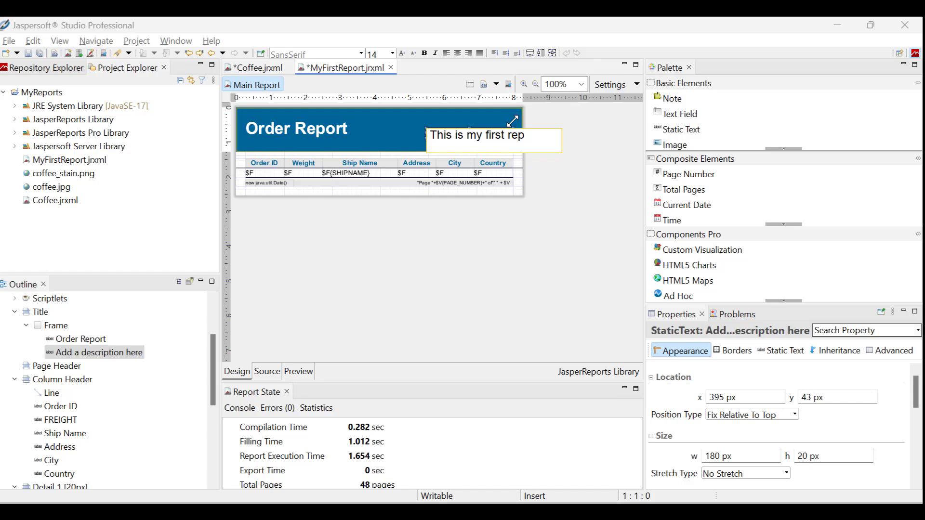
text(ort)
key(Return)
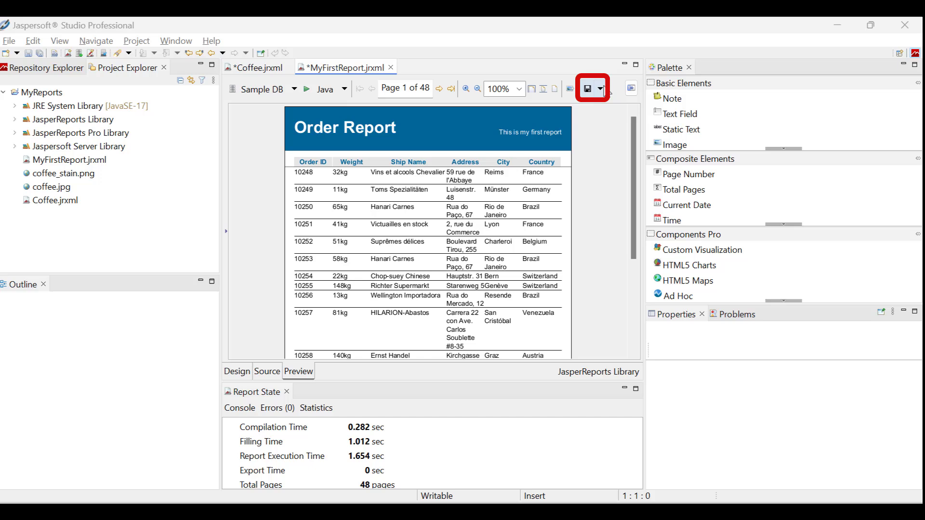
Export the report as a PDF named MyFirstReport to the Desktop.
click(603, 90)
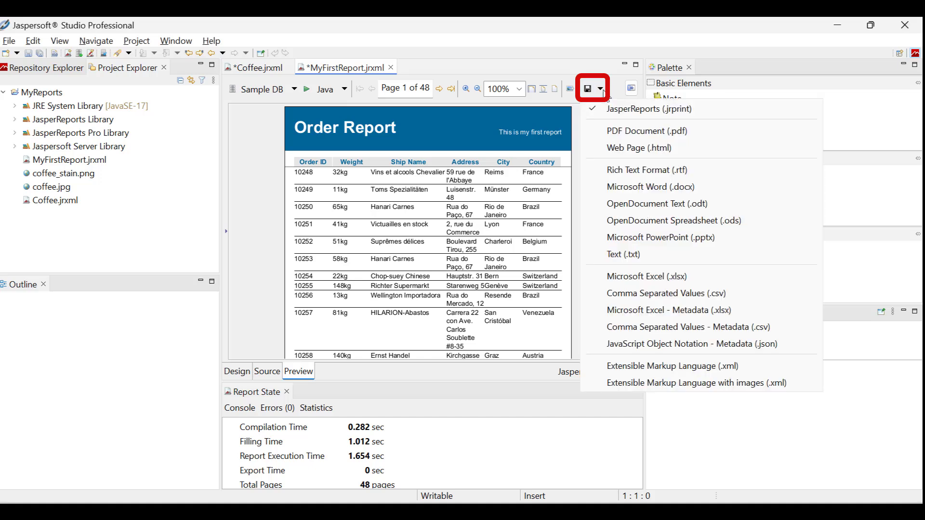
click(616, 135)
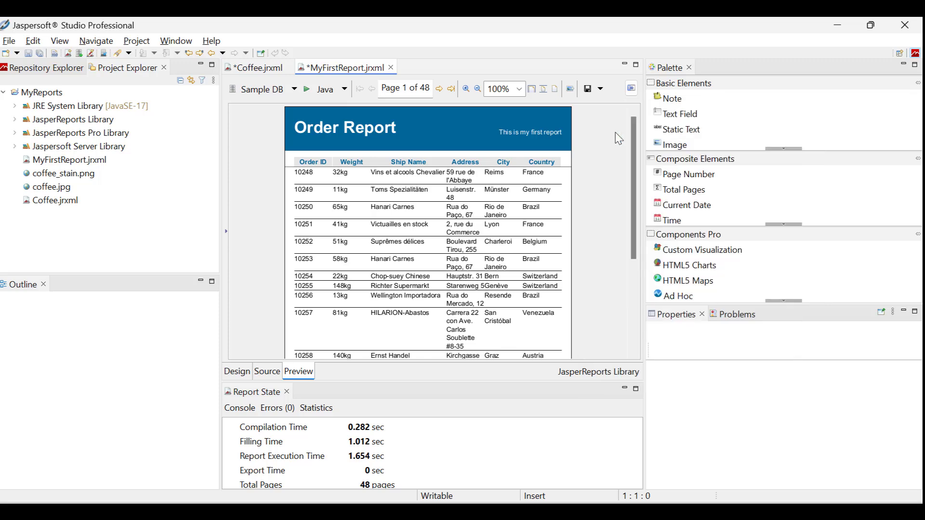
click(60, 192)
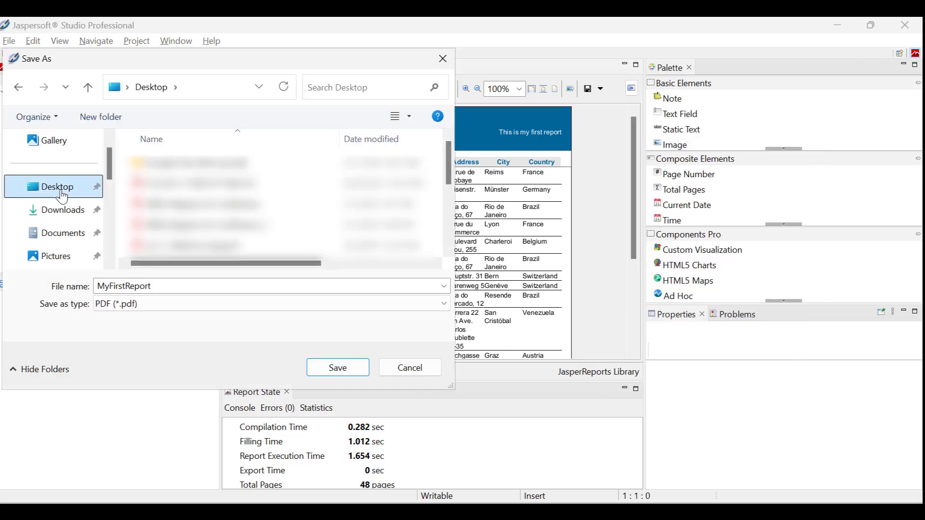
click(335, 368)
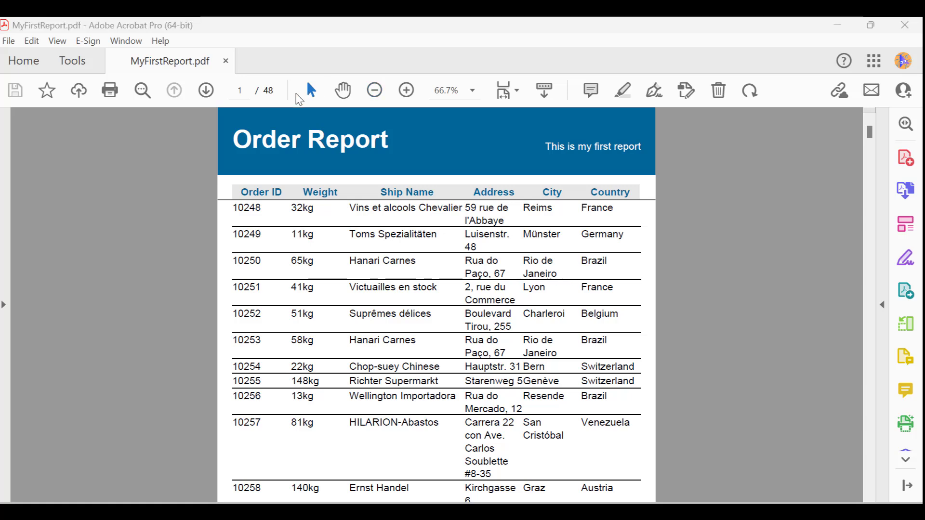
Scroll down MyFirstReport.pdf to the dated 'Page 1 of 48' footer and page 2's headers.
scroll(561, 311, down, 5)
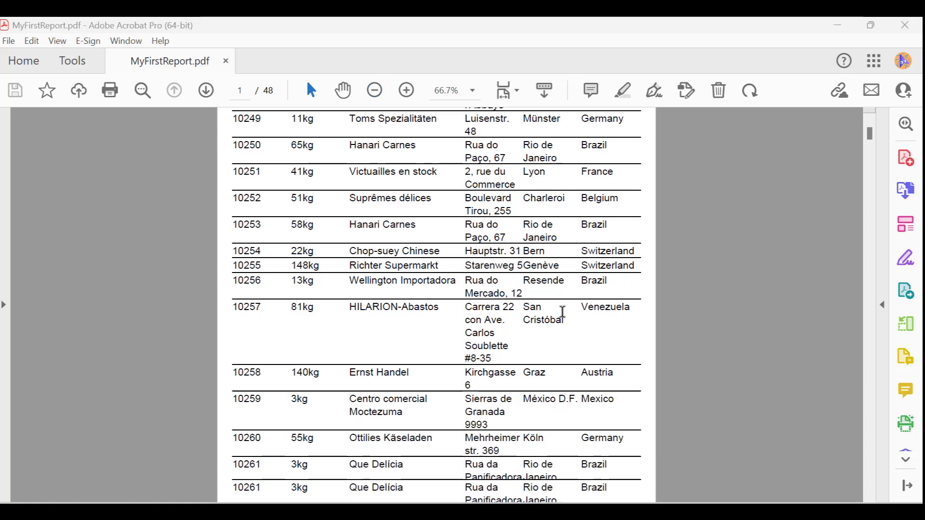
scroll(561, 312, down, 5)
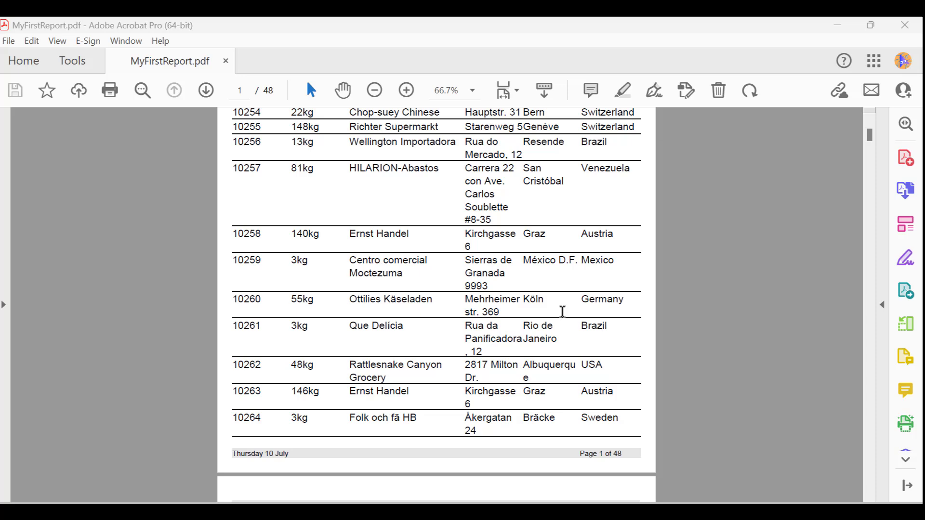
scroll(562, 312, down, 1)
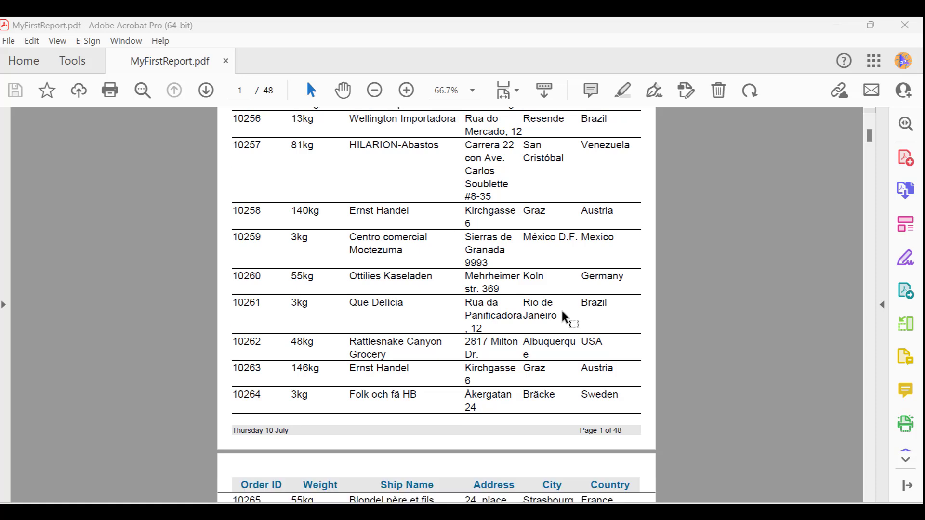